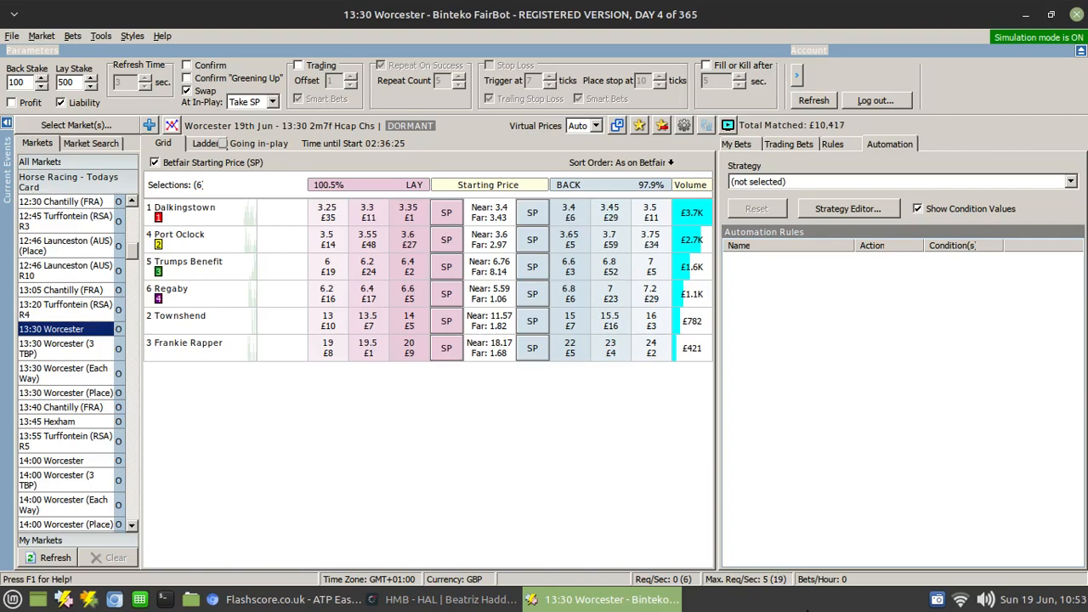
- Open the Strategy Editor and compare the automation rules of DEMO - Pre-Race Scalping and DEMO - Back First To Hit 2.5
{"action": "left_click", "coordinate": [838, 211]}
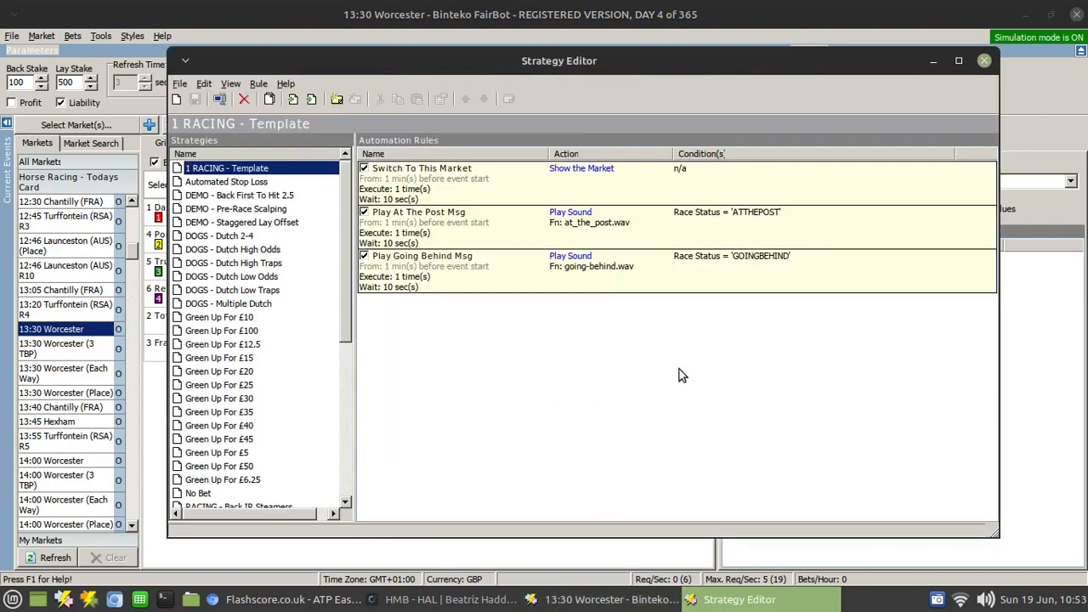
{"action": "left_click", "coordinate": [244, 211]}
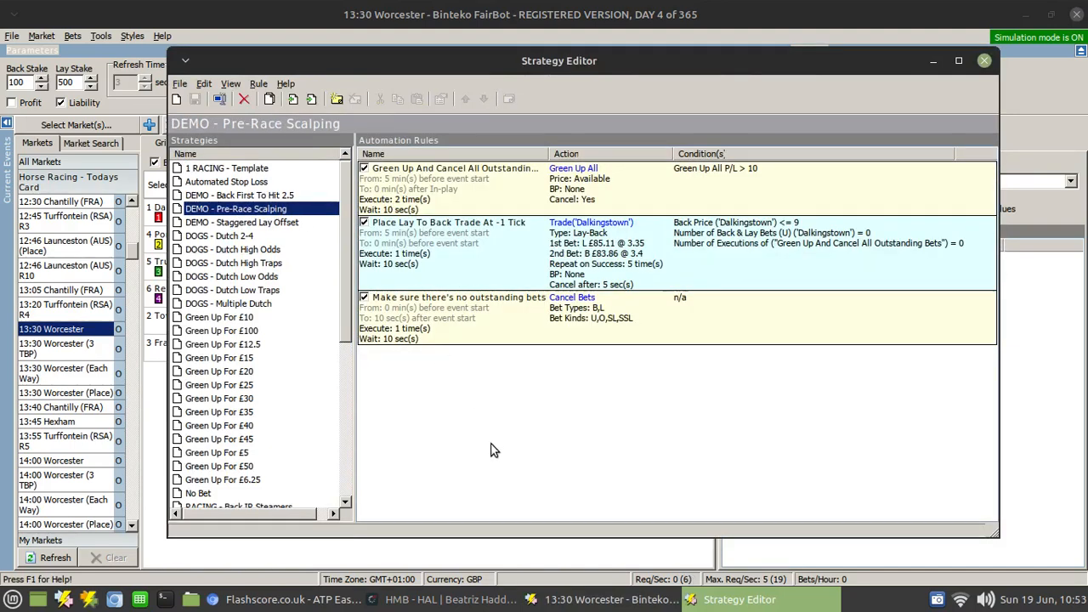
{"action": "left_click", "coordinate": [244, 196]}
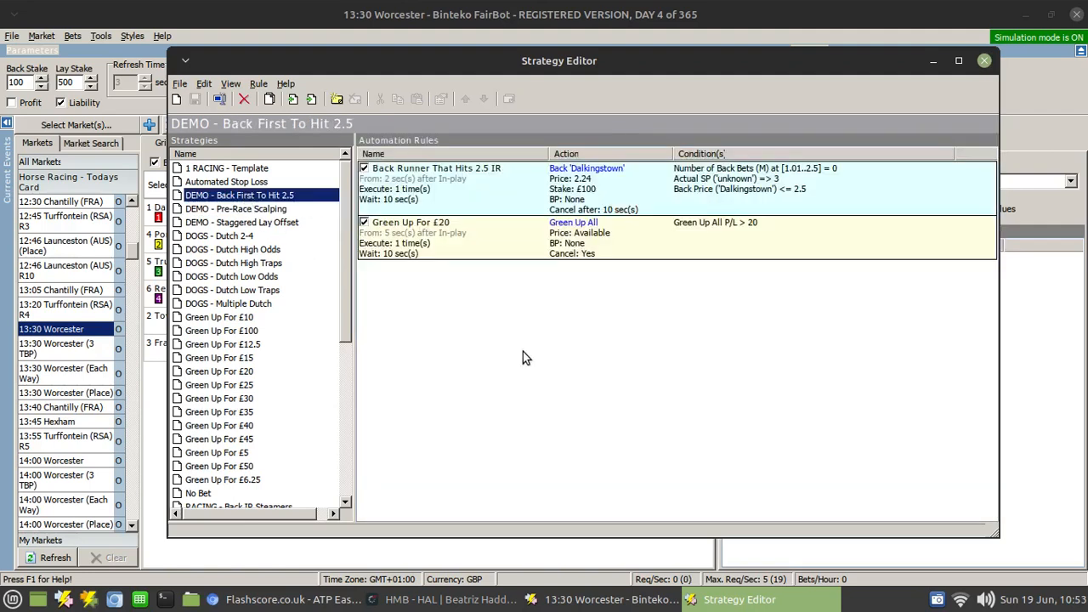
{"action": "left_click", "coordinate": [262, 210]}
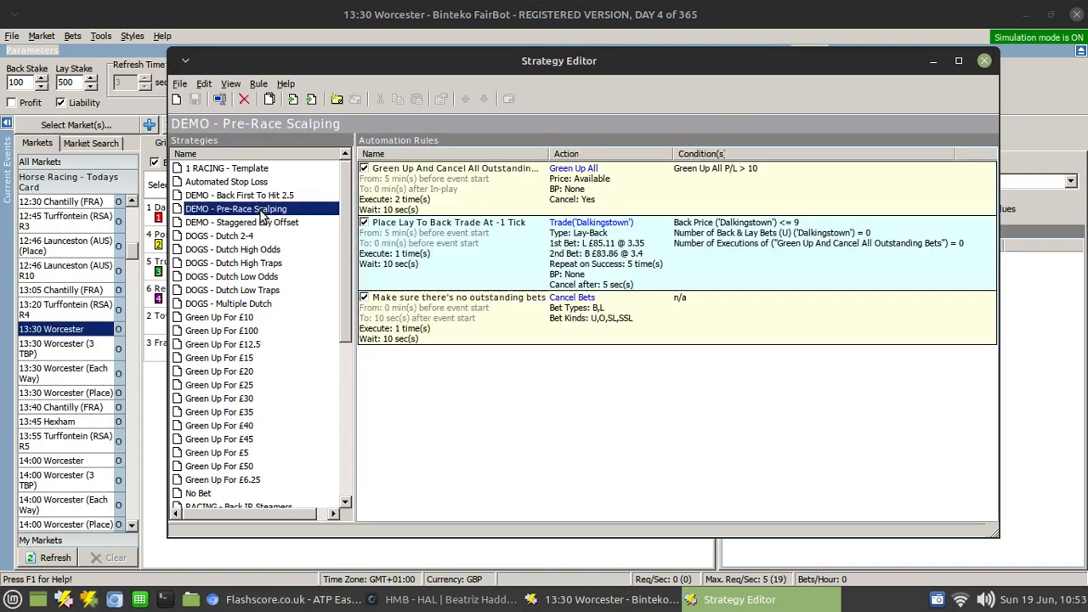
{"action": "left_click", "coordinate": [260, 195]}
{"action": "left_click", "coordinate": [258, 209]}
{"action": "left_click", "coordinate": [274, 196]}
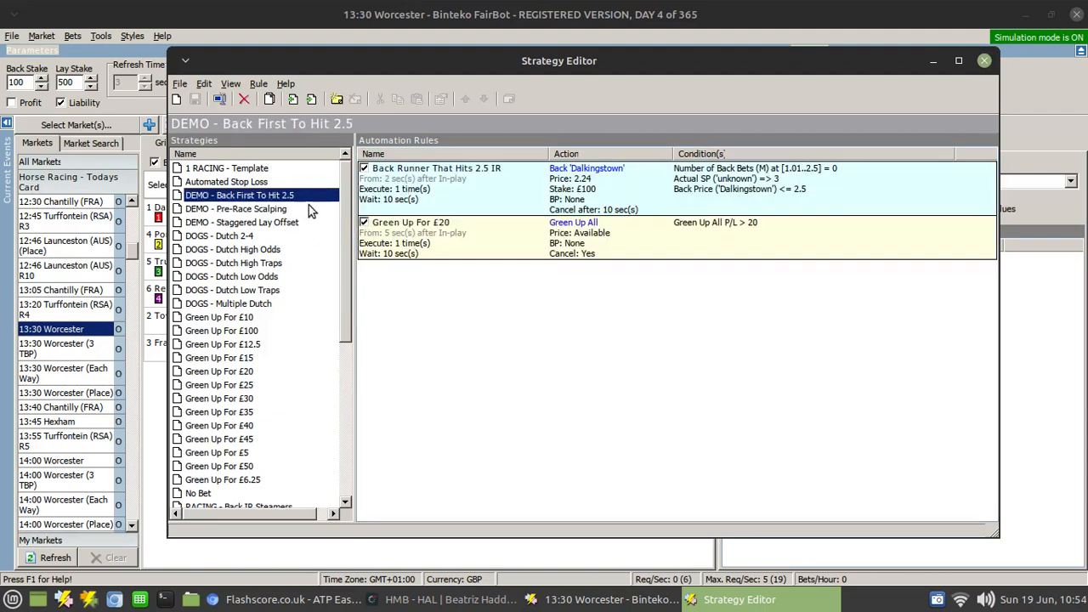
- Clone the DEMO - Pre-Race Scalping strategy
{"action": "left_click", "coordinate": [274, 209]}
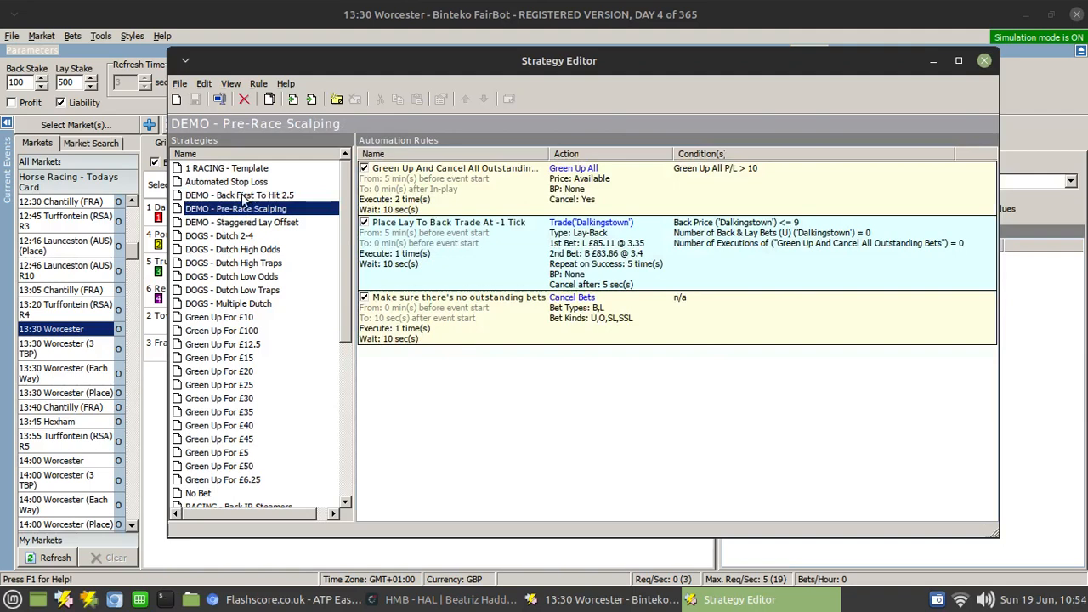
{"action": "right_click", "coordinate": [266, 212]}
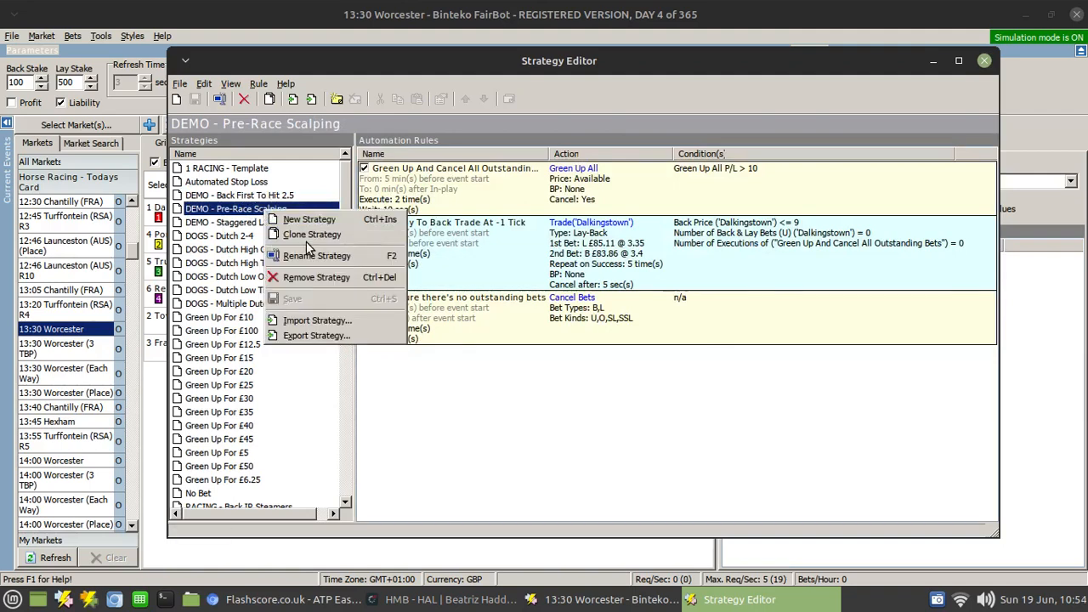
{"action": "left_click", "coordinate": [310, 235]}
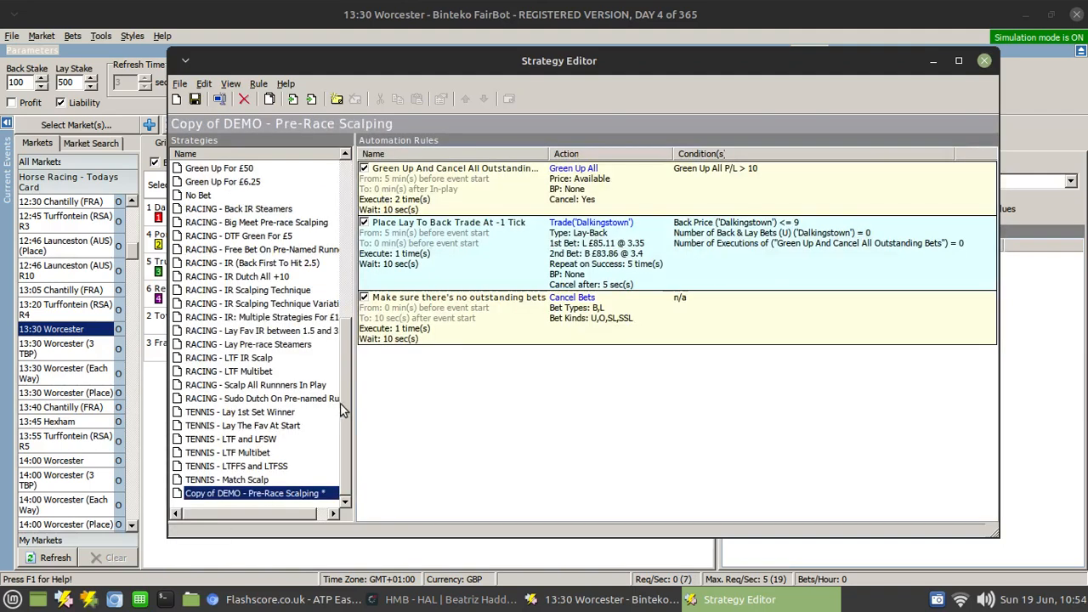
- Rename the cloned strategy as DEMO - Combined and save it
{"action": "right_click", "coordinate": [260, 495]}
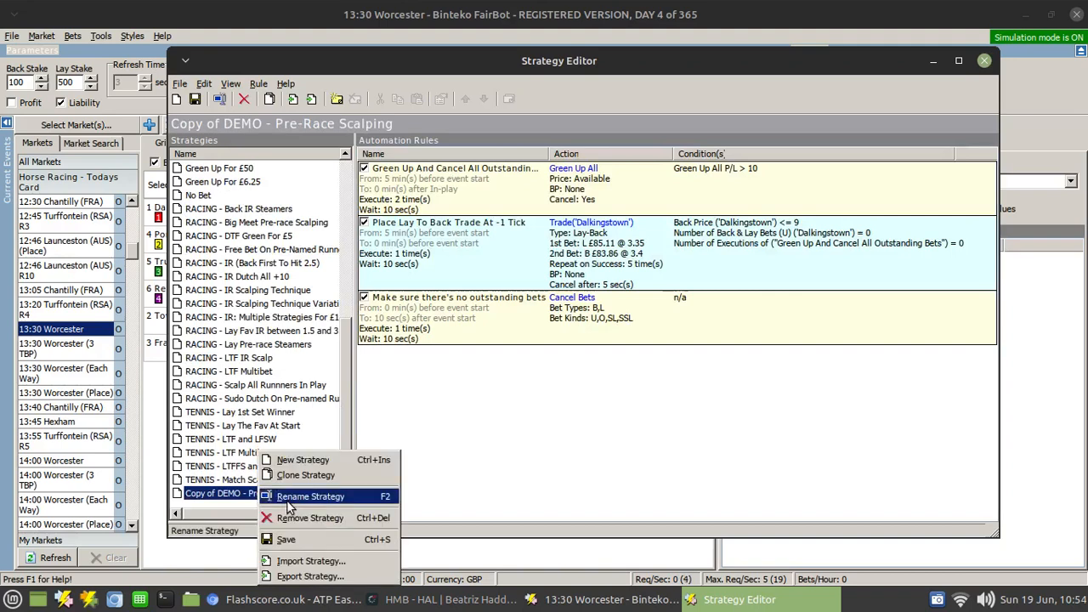
{"action": "left_click", "coordinate": [293, 496]}
{"action": "left_click_drag", "start_coordinate": [219, 492], "coordinate": [143, 489]}
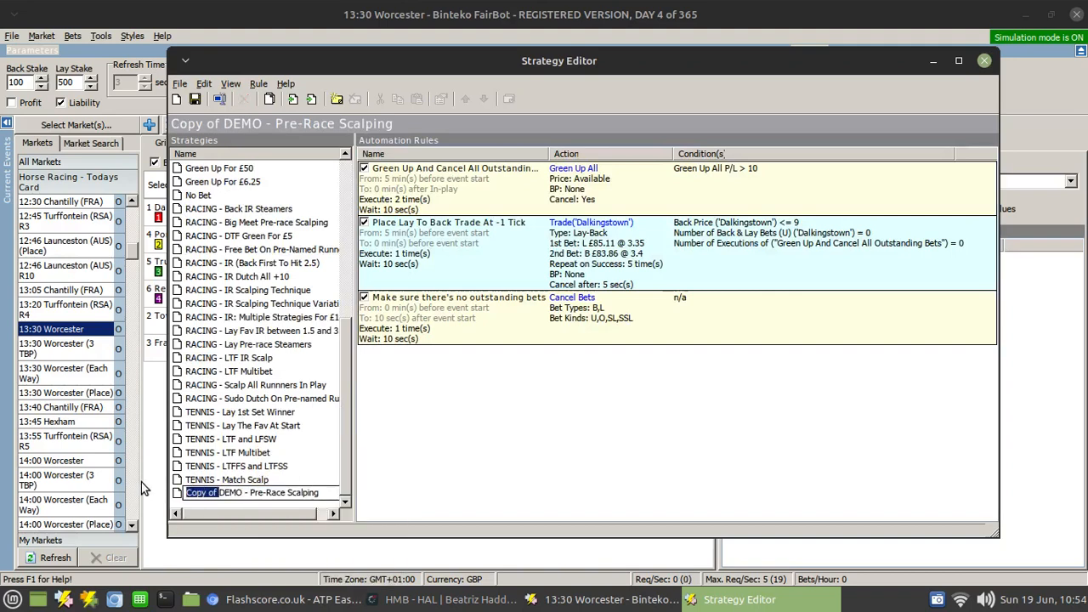
{"action": "key", "text": "Delete"}
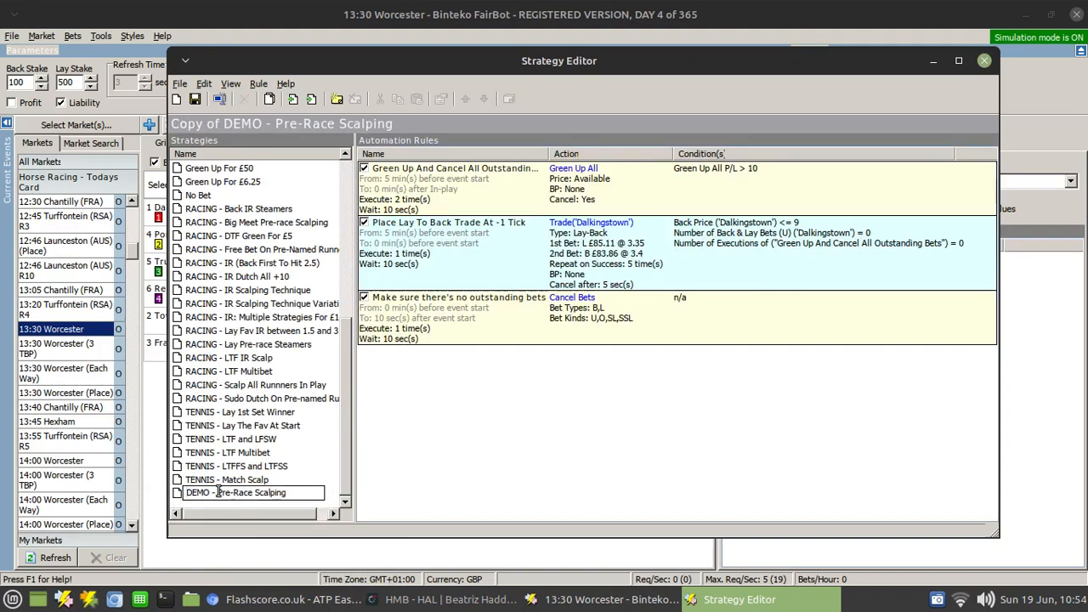
{"action": "left_click_drag", "start_coordinate": [218, 492], "coordinate": [287, 496]}
{"action": "type", "text": "Combined"}
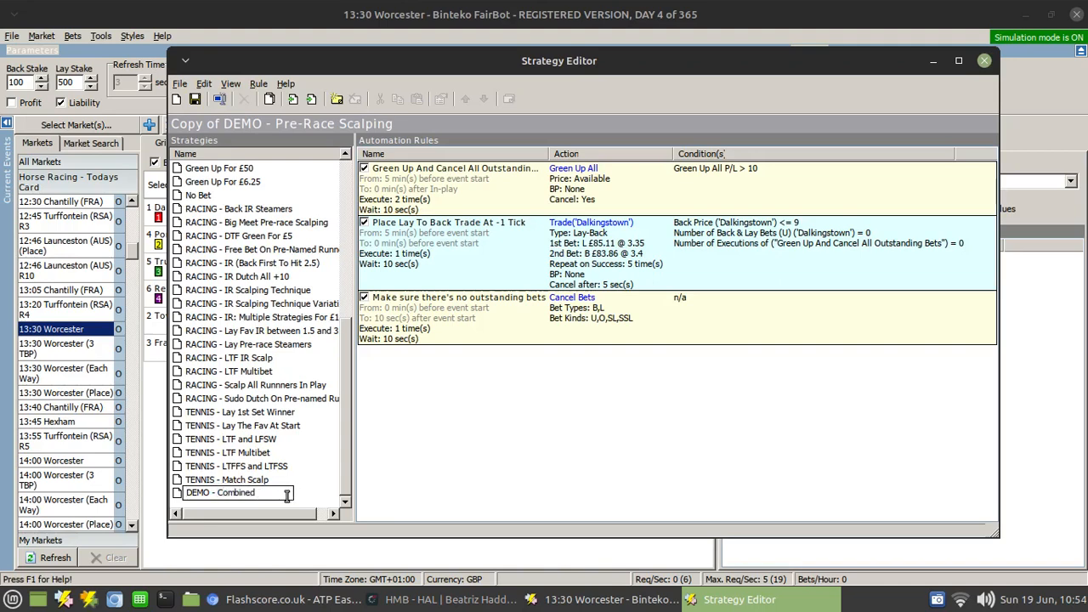
{"action": "key", "text": "Return"}
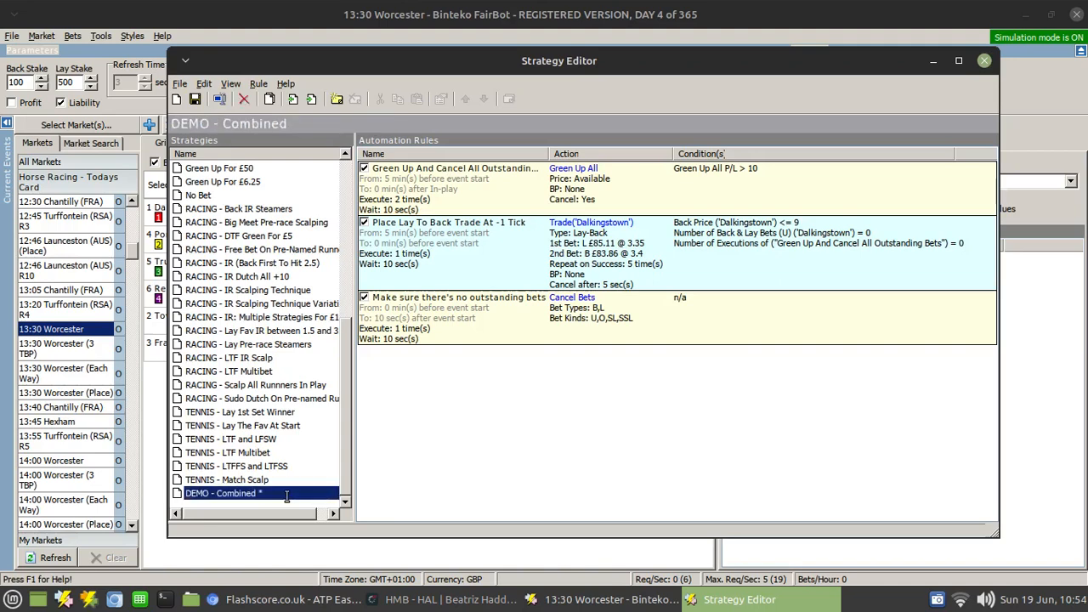
{"action": "left_click", "coordinate": [195, 101]}
{"action": "scroll", "coordinate": [339, 272], "scroll_direction": "up", "scroll_amount": 1}
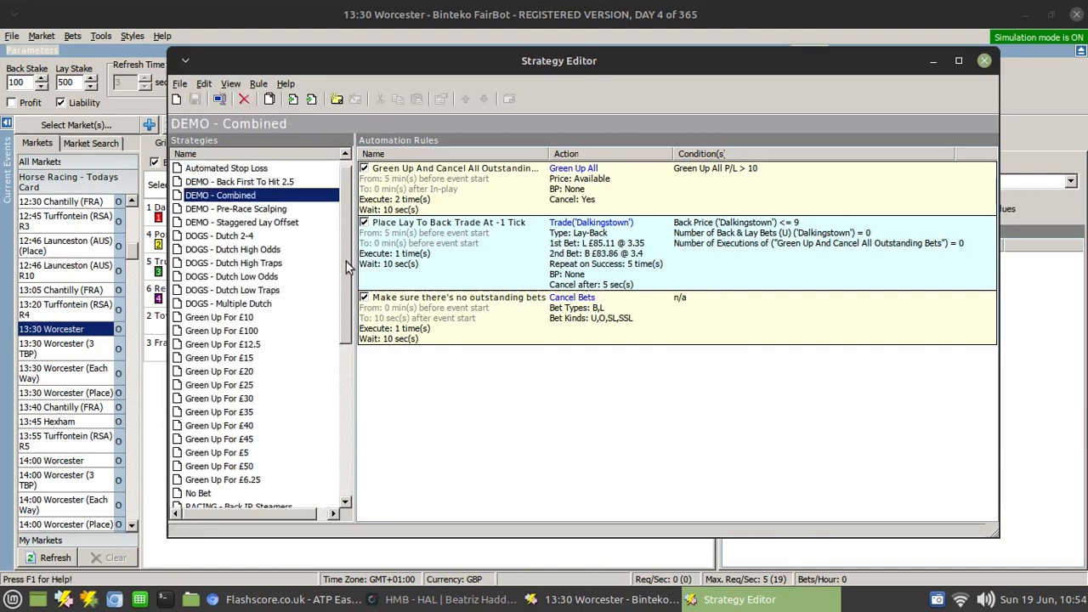
{"action": "scroll", "coordinate": [344, 264], "scroll_direction": "up", "scroll_amount": 1}
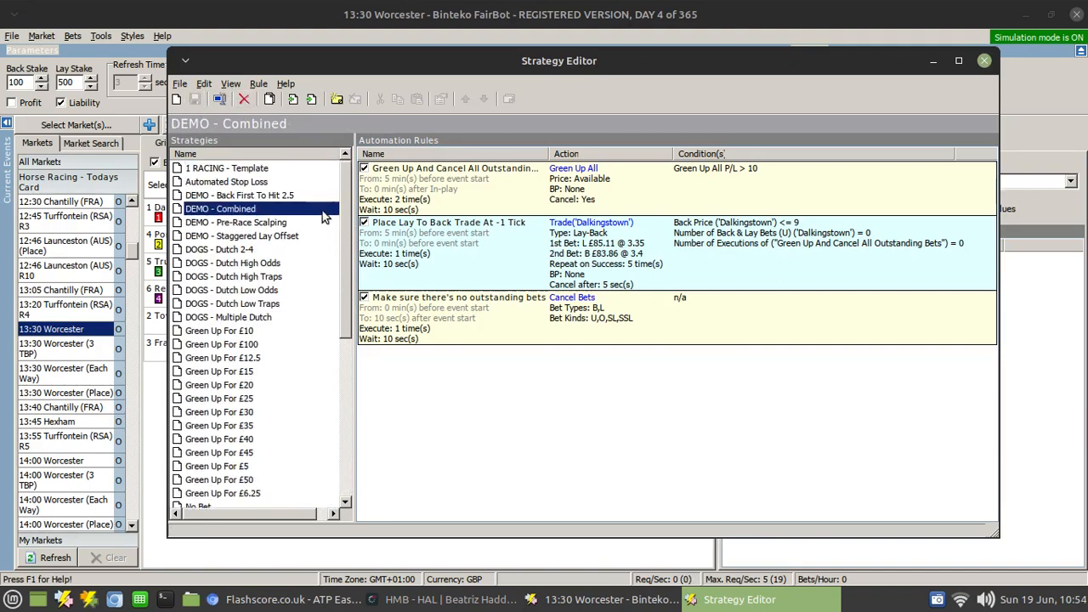
- Copy the Back Runner That Hits 2.5 IR rule from DEMO - Back First To Hit 2.5 into DEMO - Combined
{"action": "left_click", "coordinate": [249, 226]}
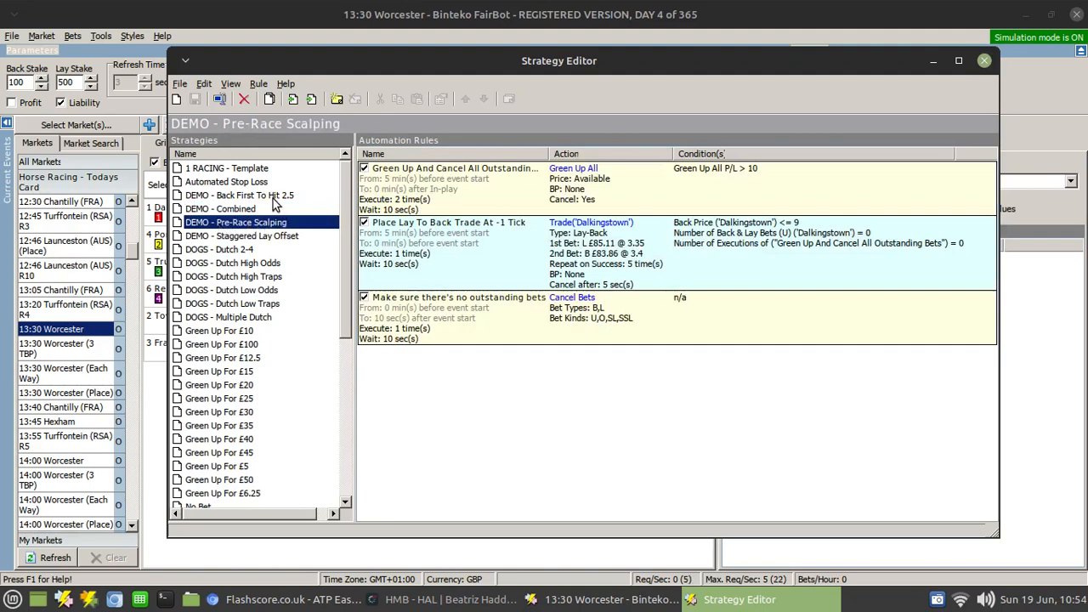
{"action": "left_click", "coordinate": [274, 199]}
{"action": "left_click", "coordinate": [498, 195]}
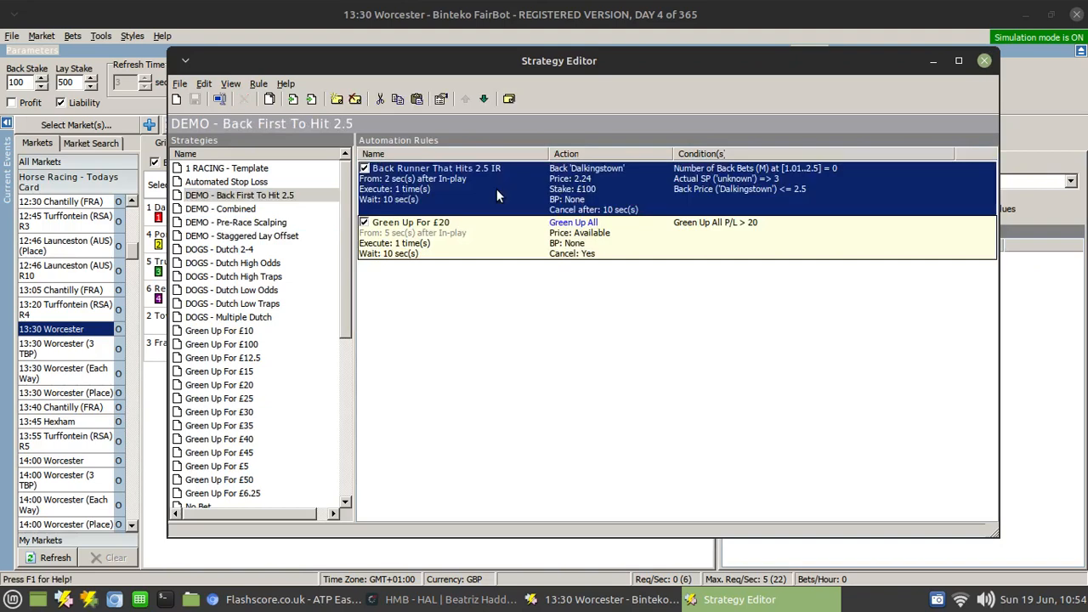
{"action": "right_click", "coordinate": [498, 195]}
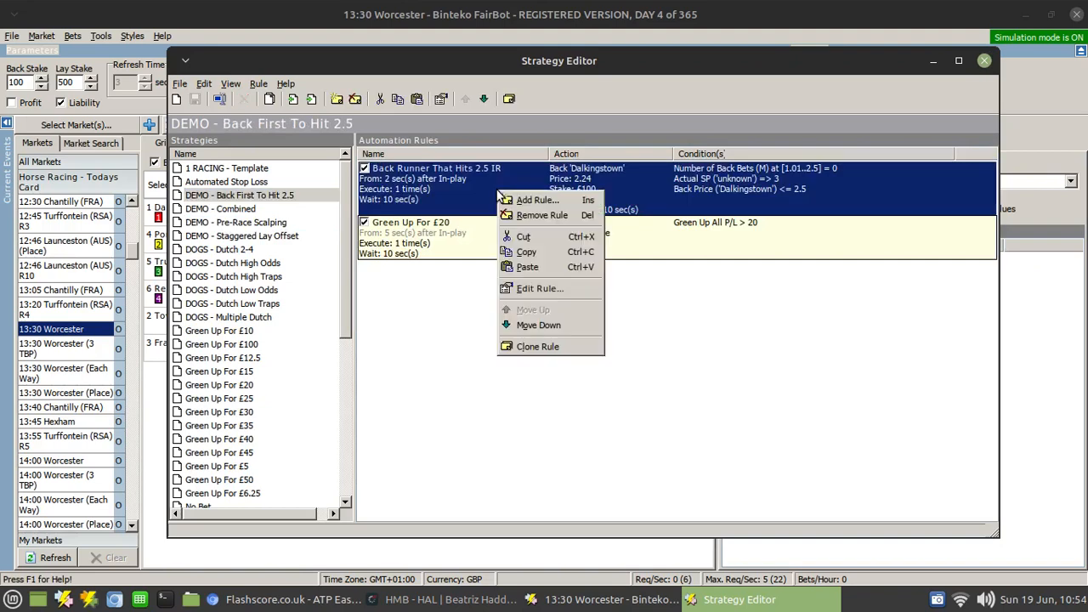
{"action": "left_click", "coordinate": [535, 254]}
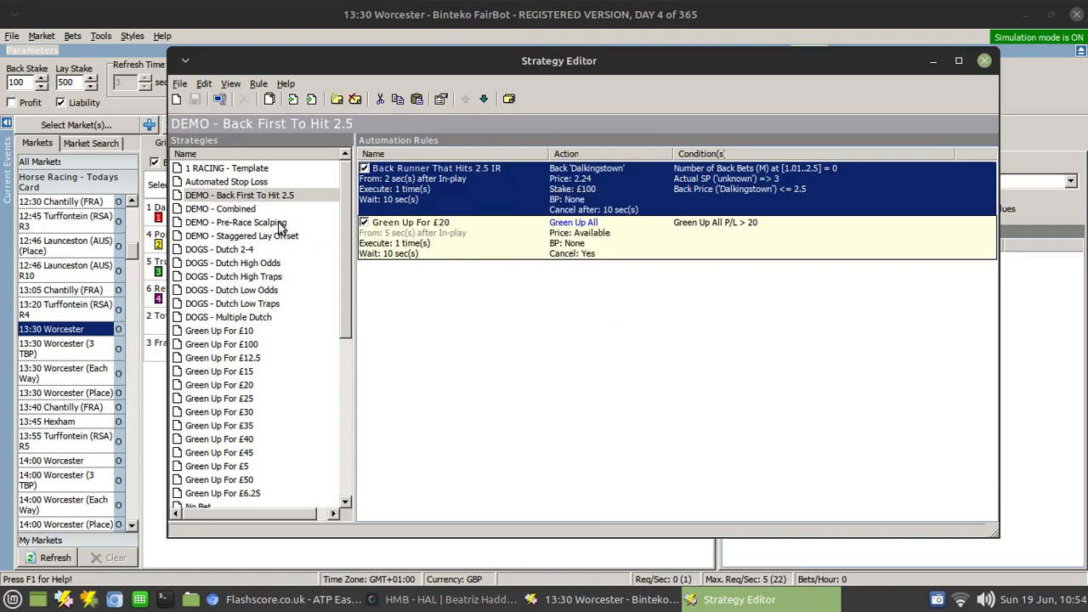
{"action": "left_click", "coordinate": [243, 211]}
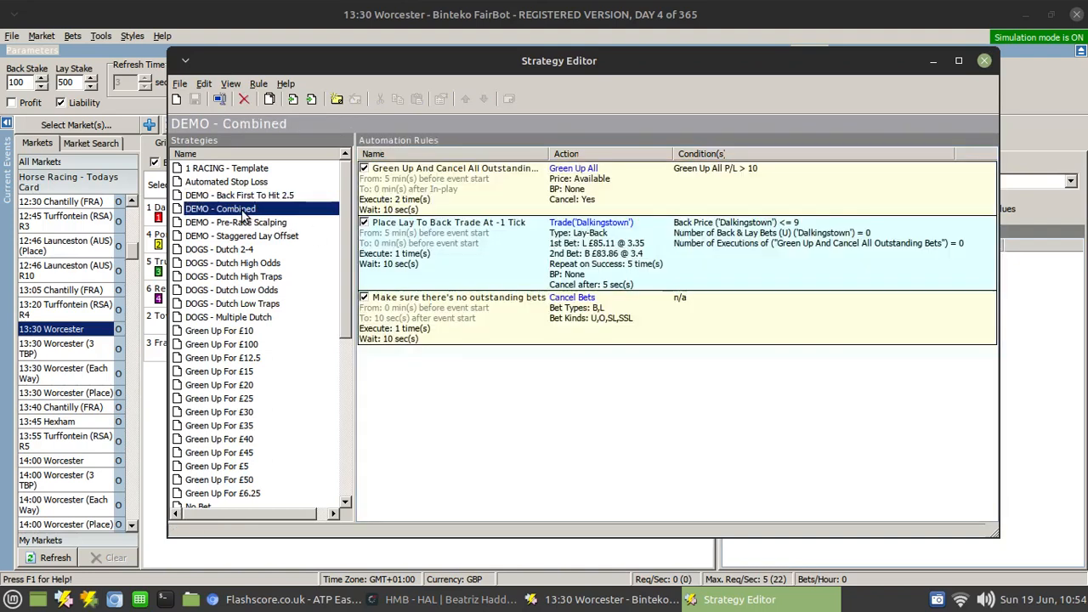
{"action": "right_click", "coordinate": [521, 399]}
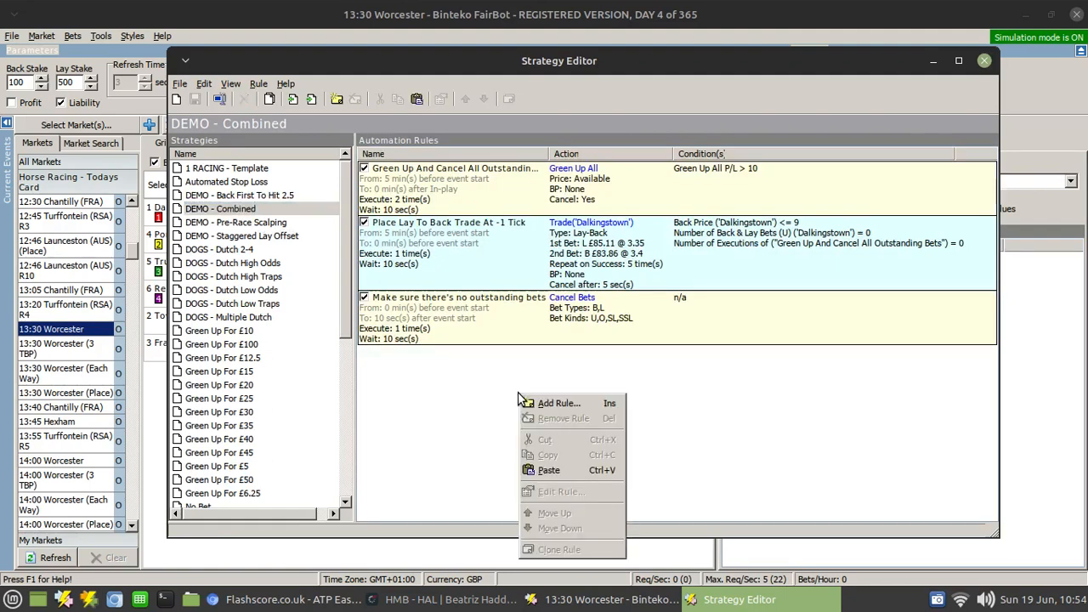
{"action": "left_click", "coordinate": [540, 468]}
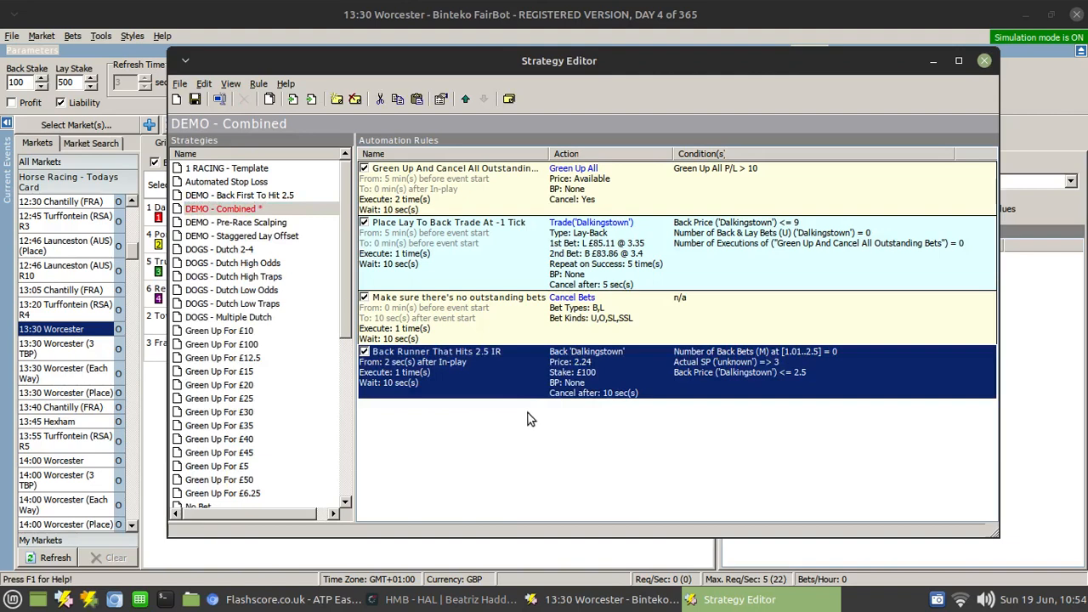
- Copy the Green Up For £20 rule from DEMO - Back First To Hit 2.5 into DEMO - Combined and save the strategy, closing the editor
{"action": "left_click", "coordinate": [262, 195]}
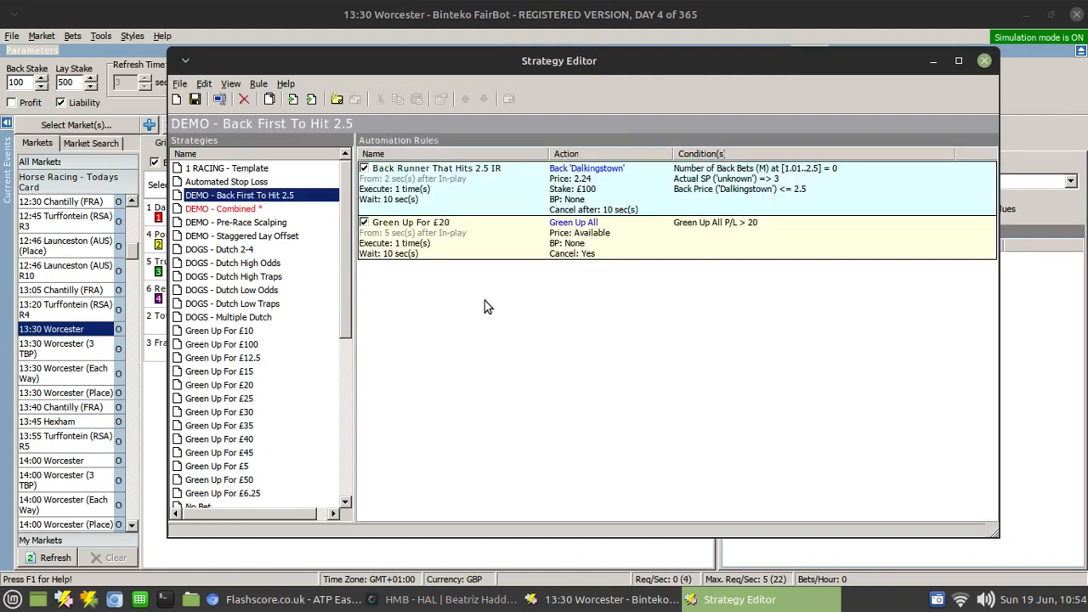
{"action": "right_click", "coordinate": [480, 246]}
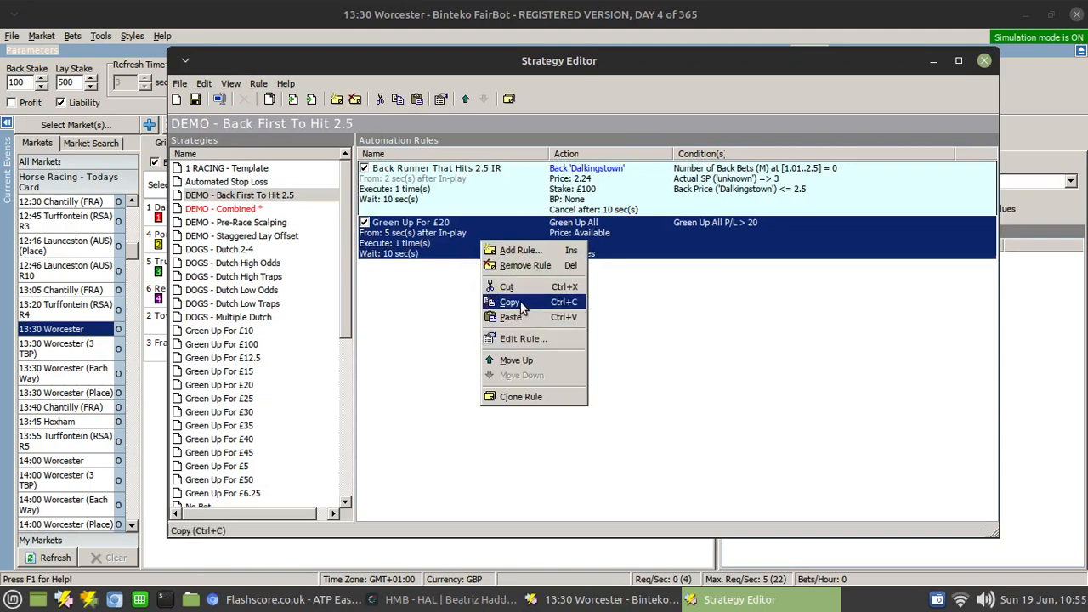
{"action": "left_click", "coordinate": [520, 306]}
{"action": "left_click", "coordinate": [243, 209]}
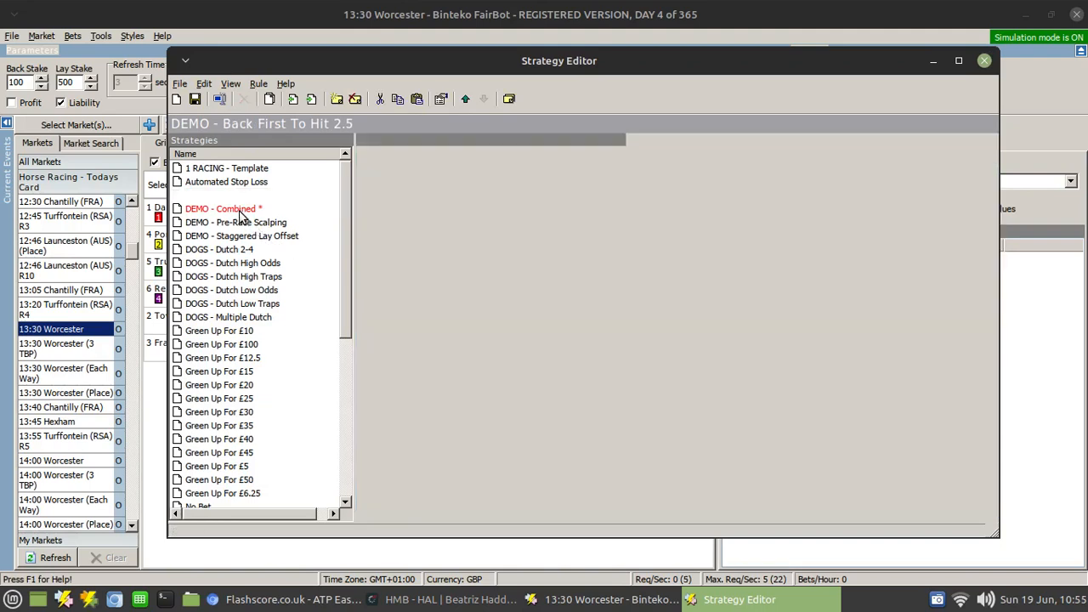
{"action": "right_click", "coordinate": [520, 437]}
{"action": "left_click", "coordinate": [536, 497]}
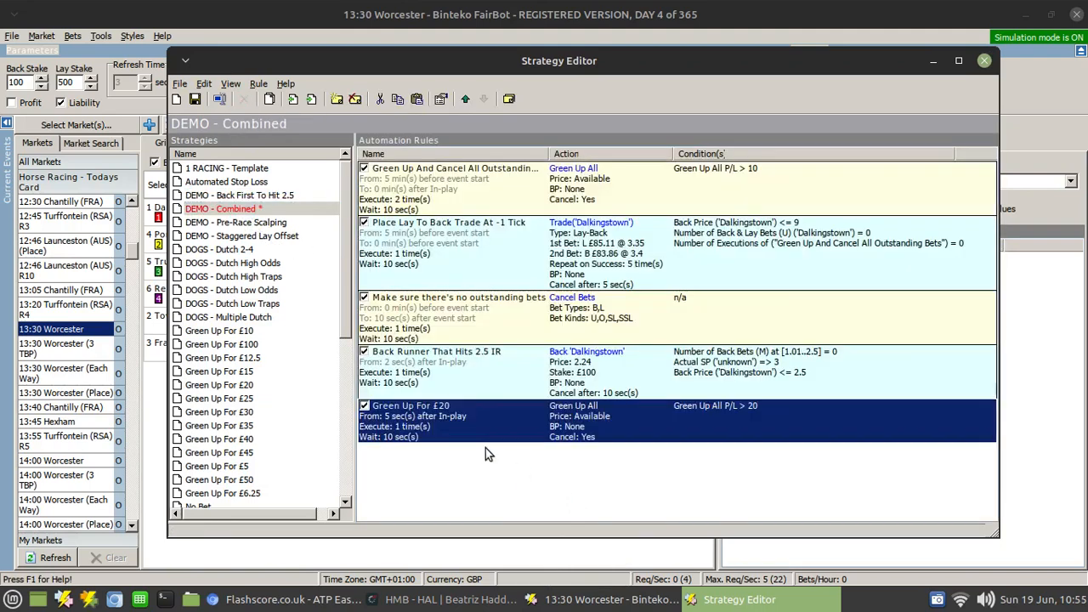
{"action": "left_click", "coordinate": [499, 471]}
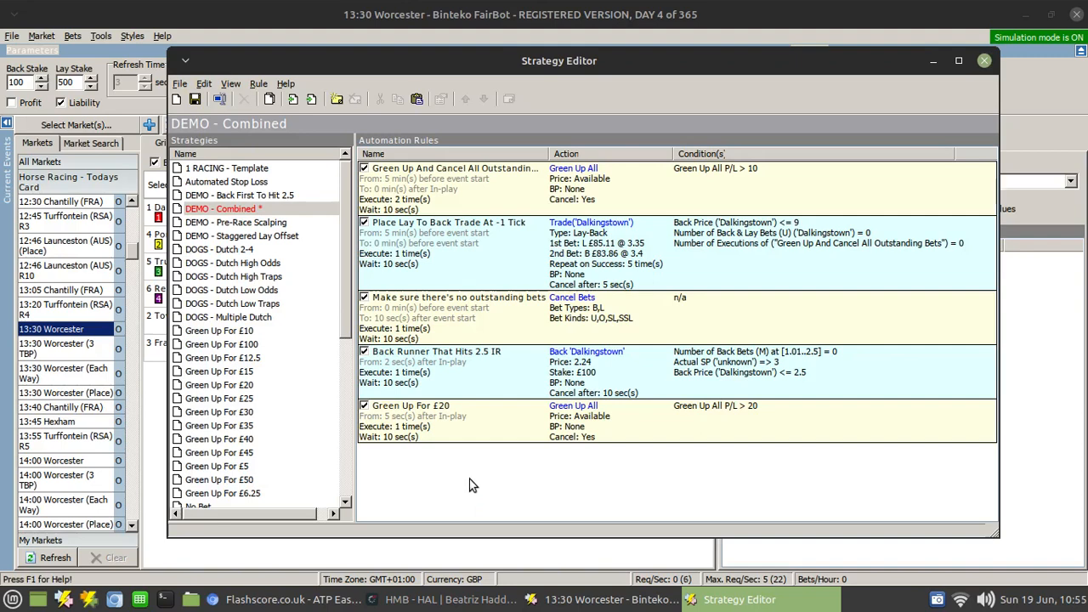
{"action": "left_click", "coordinate": [195, 99]}
{"action": "left_click", "coordinate": [983, 60]}
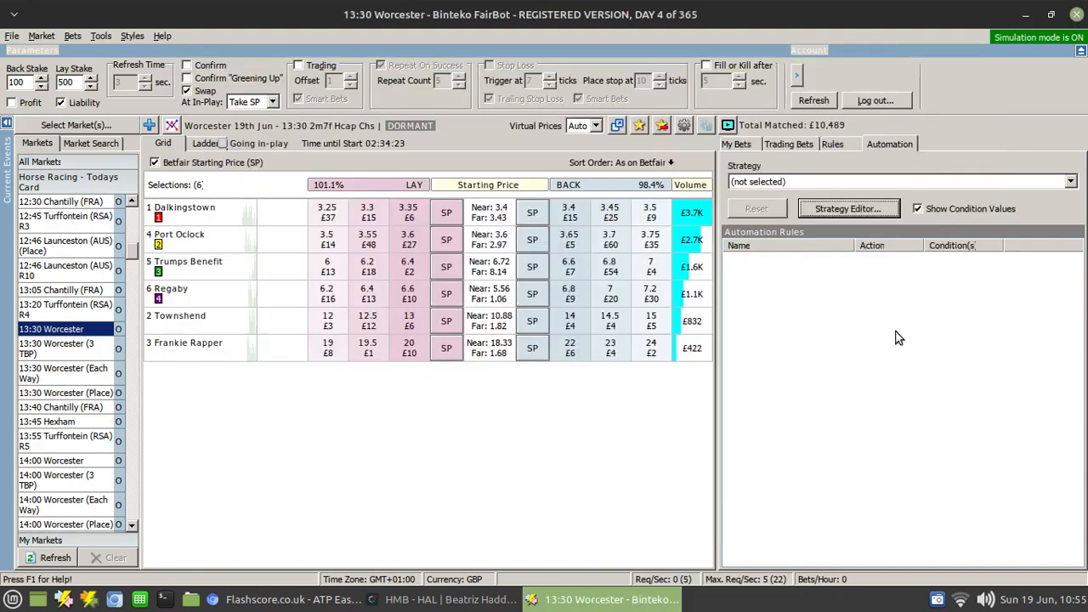
- Apply the DEMO - Combined strategy to the 13:30 Worcester market and review its automation rules
{"action": "left_click", "coordinate": [826, 183]}
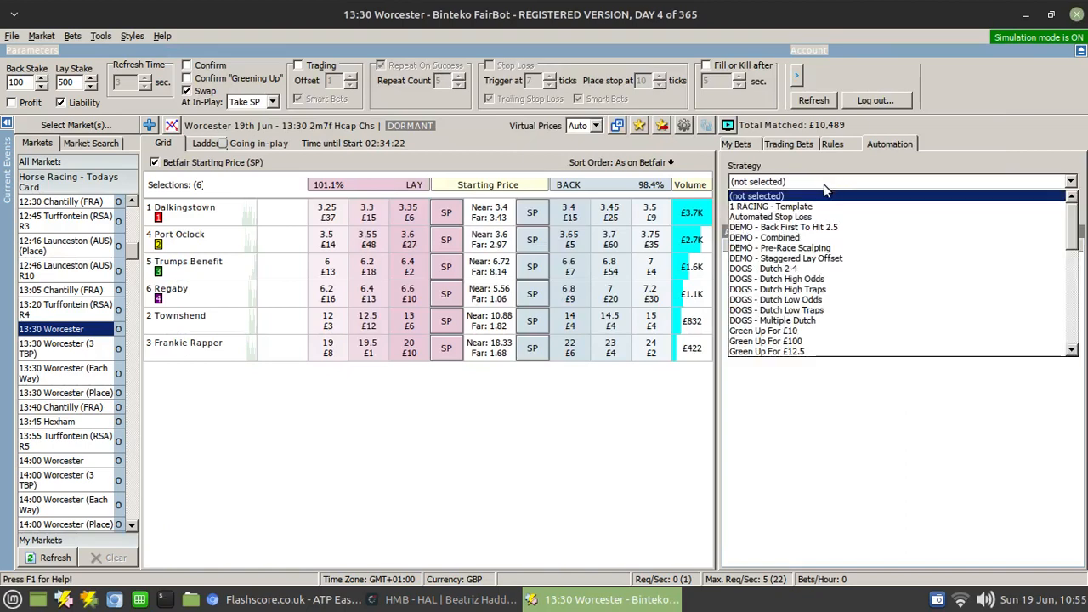
{"action": "left_click", "coordinate": [829, 226]}
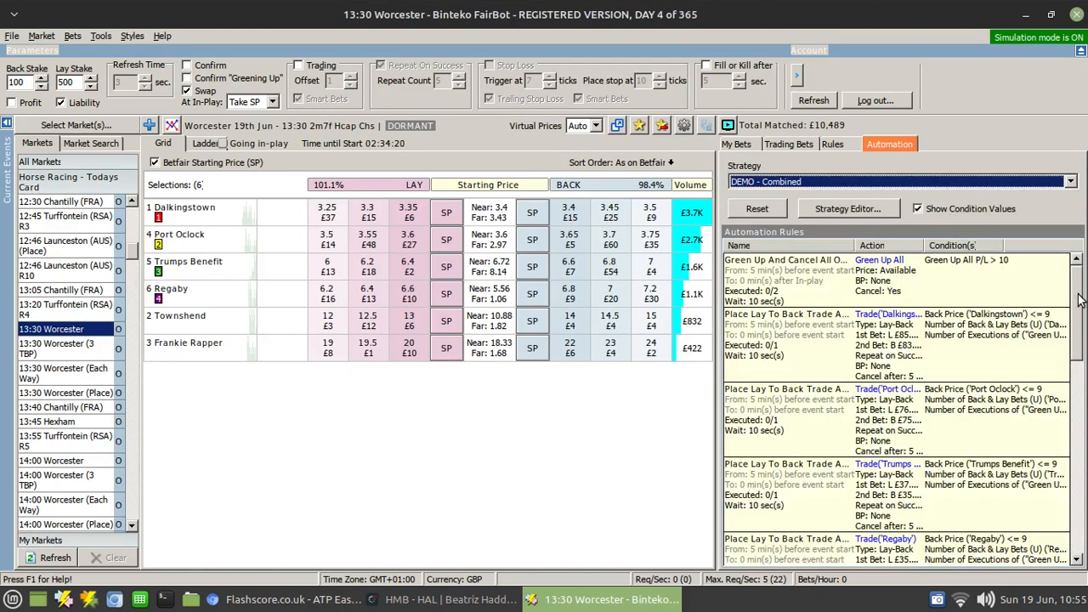
{"action": "mouse_move", "coordinate": [1081, 301]}
{"action": "left_mouse_down"}
{"action": "mouse_move", "coordinate": [1078, 489]}
{"action": "mouse_move", "coordinate": [1076, 292]}
{"action": "left_mouse_up"}
{"action": "left_click", "coordinate": [393, 427]}
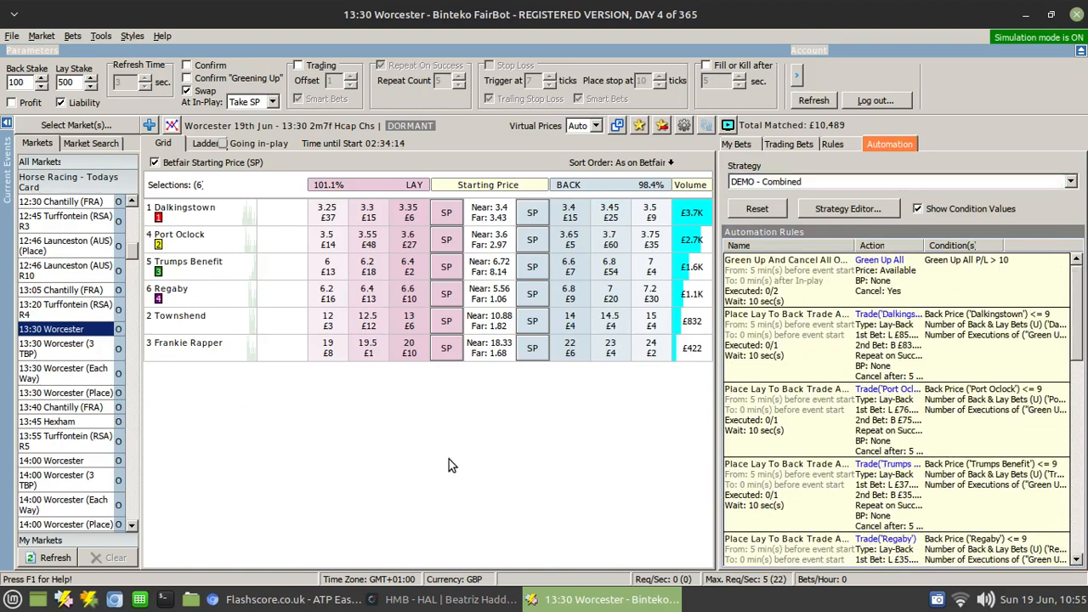